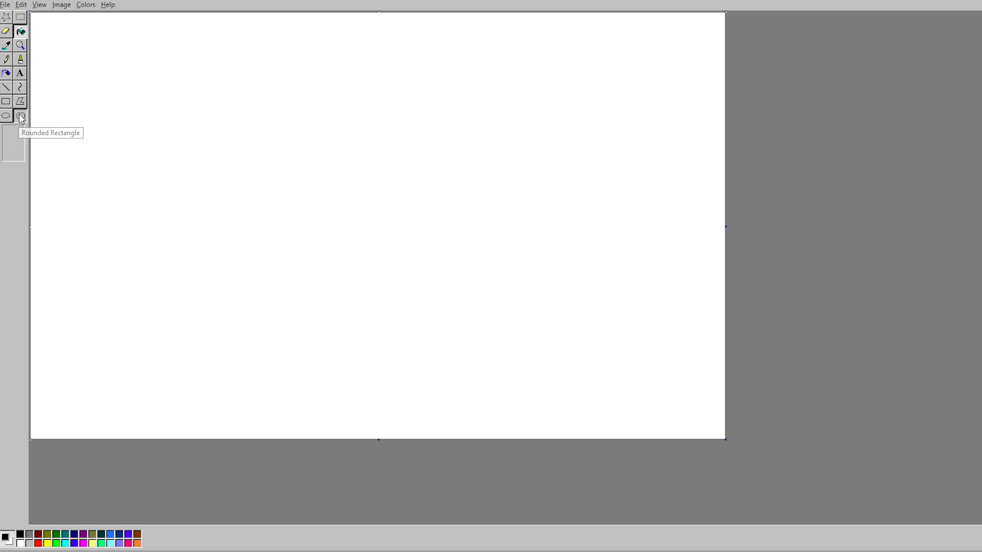
# - Draw a large rounded rectangle and a tall, closed six-point polygon outline to its left
pyautogui.click(21, 117)
pyautogui.moveTo(149, 71)
pyautogui.mouseDown()
pyautogui.moveTo(318, 247)
pyautogui.moveTo(432, 323)
pyautogui.mouseUp()
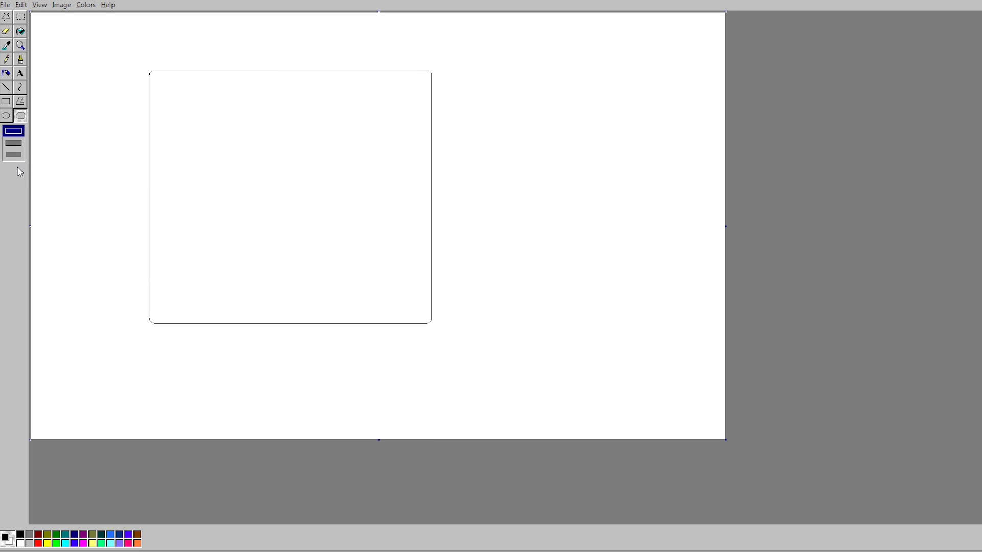
pyautogui.click(21, 101)
pyautogui.moveTo(73, 87); pyautogui.dragTo(98, 199)
pyautogui.click(97, 289)
pyautogui.click(120, 340)
pyautogui.click(146, 122)
pyautogui.click(118, 49)
pyautogui.click(83, 51)
pyautogui.doubleClick(72, 87)
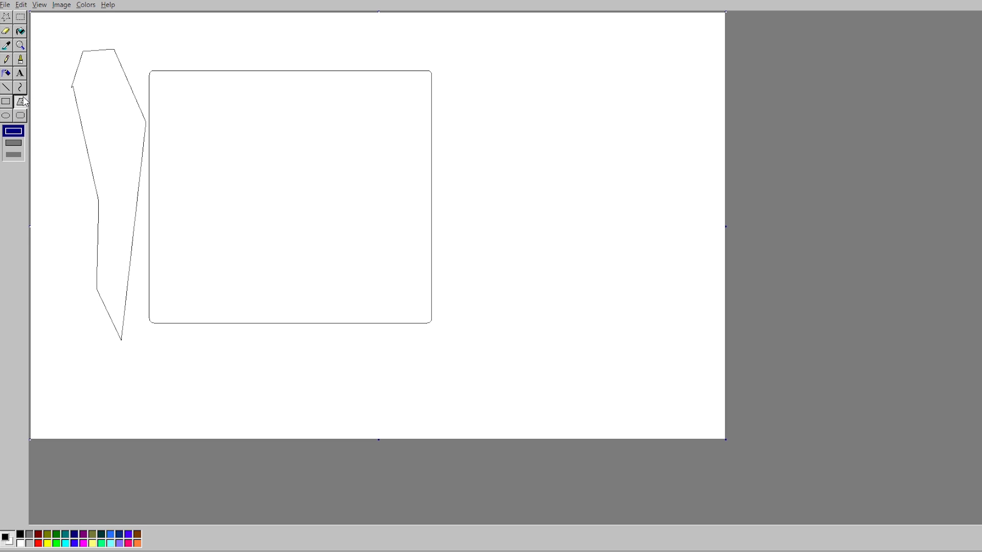
pyautogui.click(8, 76)
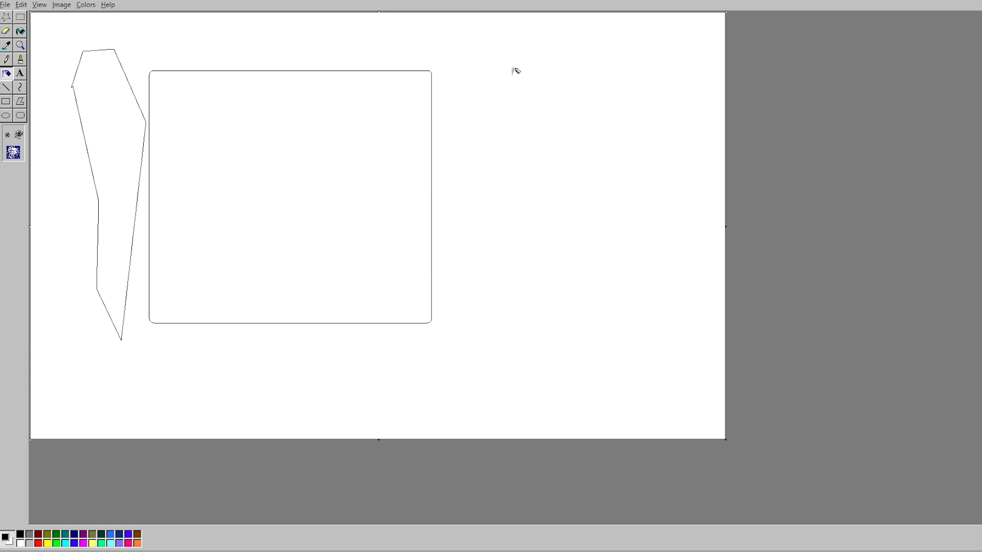
# - Airbrush a large arc at right, an F in the rectangle, and a dense tailed swirl
pyautogui.moveTo(509, 66)
pyautogui.mouseDown()
pyautogui.moveTo(537, 106)
pyautogui.moveTo(497, 182)
pyautogui.moveTo(488, 226)
pyautogui.moveTo(549, 330)
pyautogui.moveTo(553, 386)
pyautogui.moveTo(504, 364)
pyautogui.moveTo(484, 319)
pyautogui.moveTo(459, 199)
pyautogui.moveTo(470, 77)
pyautogui.moveTo(511, 40)
pyautogui.moveTo(588, 57)
pyautogui.moveTo(655, 136)
pyautogui.moveTo(642, 209)
pyautogui.moveTo(580, 225)
pyautogui.moveTo(558, 274)
pyautogui.moveTo(645, 328)
pyautogui.moveTo(661, 416)
pyautogui.moveTo(543, 445)
pyautogui.moveTo(453, 415)
pyautogui.moveTo(425, 392)
pyautogui.moveTo(486, 332)
pyautogui.mouseUp()
pyautogui.moveTo(249, 303)
pyautogui.mouseDown()
pyautogui.moveTo(256, 181)
pyautogui.moveTo(306, 182)
pyautogui.mouseUp()
pyautogui.moveTo(242, 246); pyautogui.dragTo(291, 245)
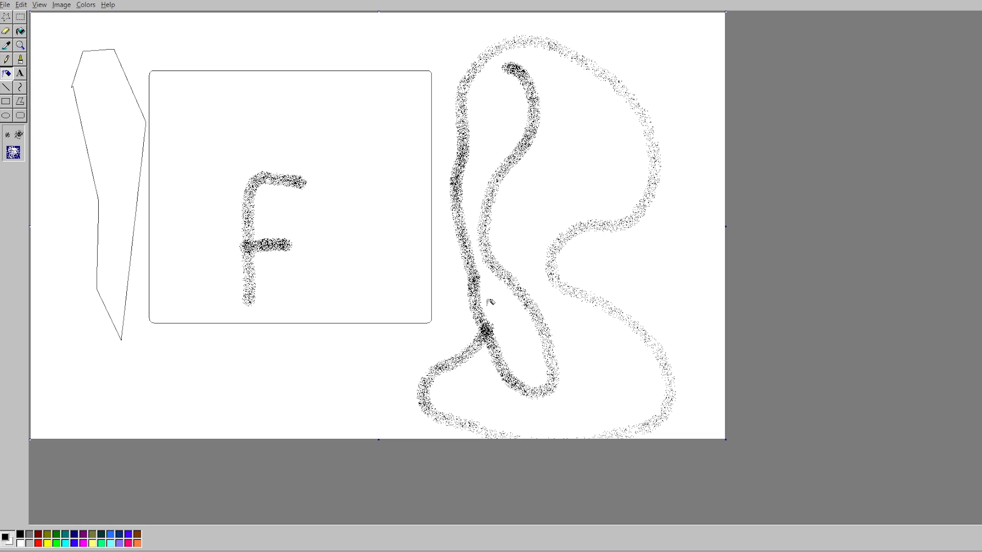
pyautogui.click(367, 113)
pyautogui.moveTo(367, 112)
pyautogui.mouseDown()
pyautogui.moveTo(373, 141)
pyautogui.moveTo(378, 128)
pyautogui.moveTo(370, 144)
pyautogui.moveTo(382, 162)
pyautogui.moveTo(354, 149)
pyautogui.moveTo(351, 125)
pyautogui.moveTo(342, 132)
pyautogui.moveTo(352, 166)
pyautogui.moveTo(374, 179)
pyautogui.moveTo(390, 175)
pyautogui.moveTo(385, 128)
pyautogui.moveTo(403, 135)
pyautogui.moveTo(397, 181)
pyautogui.moveTo(379, 200)
pyautogui.moveTo(348, 191)
pyautogui.moveTo(326, 154)
pyautogui.moveTo(366, 216)
pyautogui.moveTo(389, 209)
pyautogui.moveTo(370, 209)
pyautogui.moveTo(383, 210)
pyautogui.moveTo(383, 380)
pyautogui.moveTo(363, 393)
pyautogui.moveTo(301, 342)
pyautogui.mouseUp()
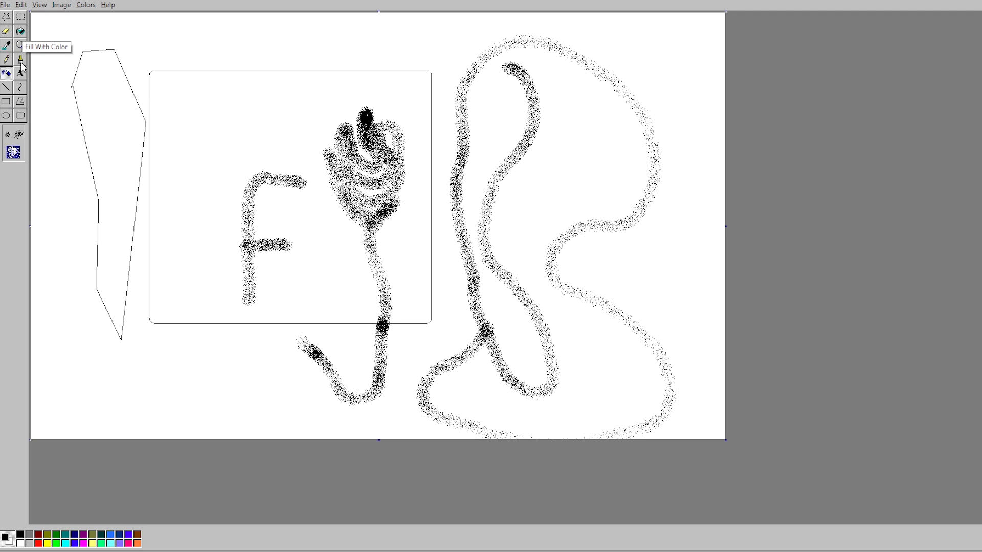
# - Fill the tall polygon with red
pyautogui.click(21, 33)
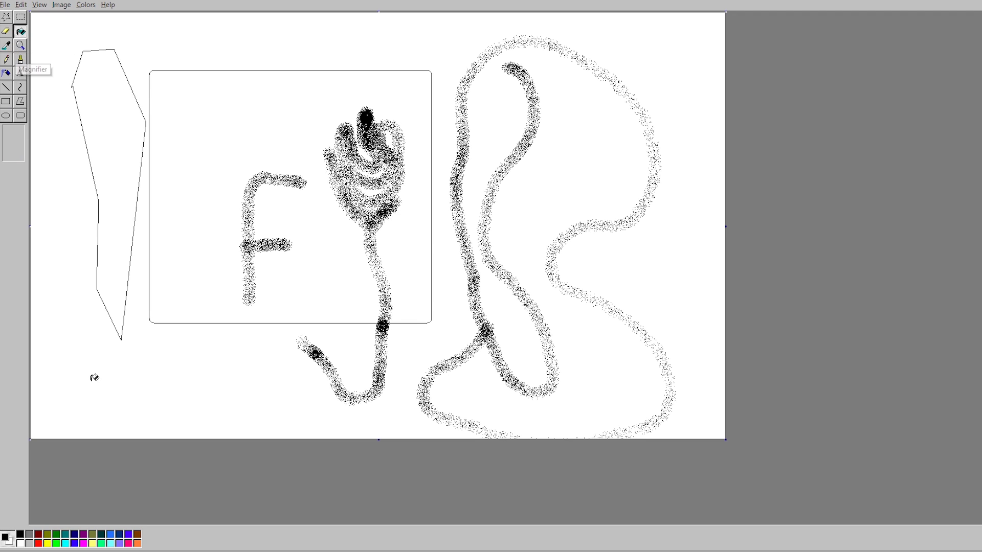
pyautogui.click(39, 544)
pyautogui.click(46, 536)
pyautogui.click(39, 544)
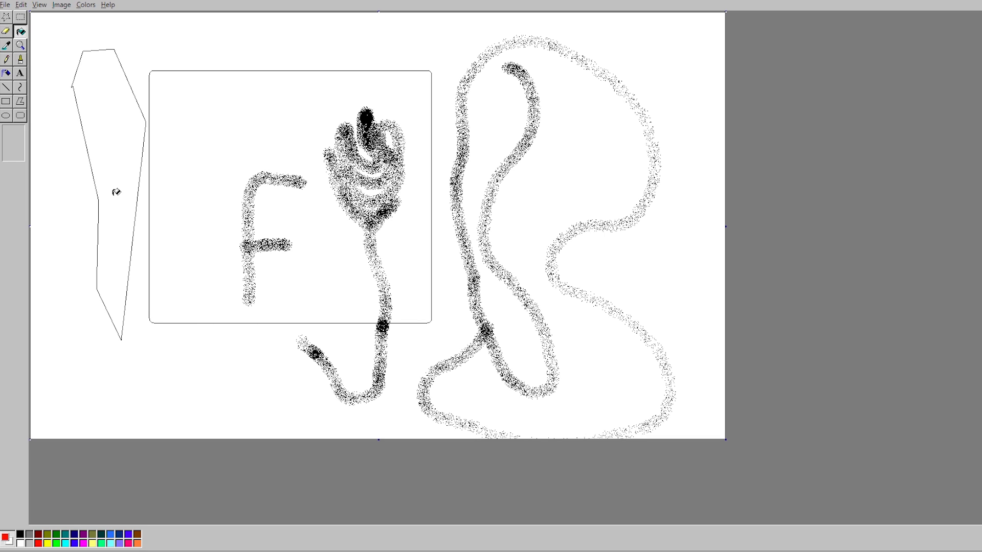
pyautogui.click(120, 155)
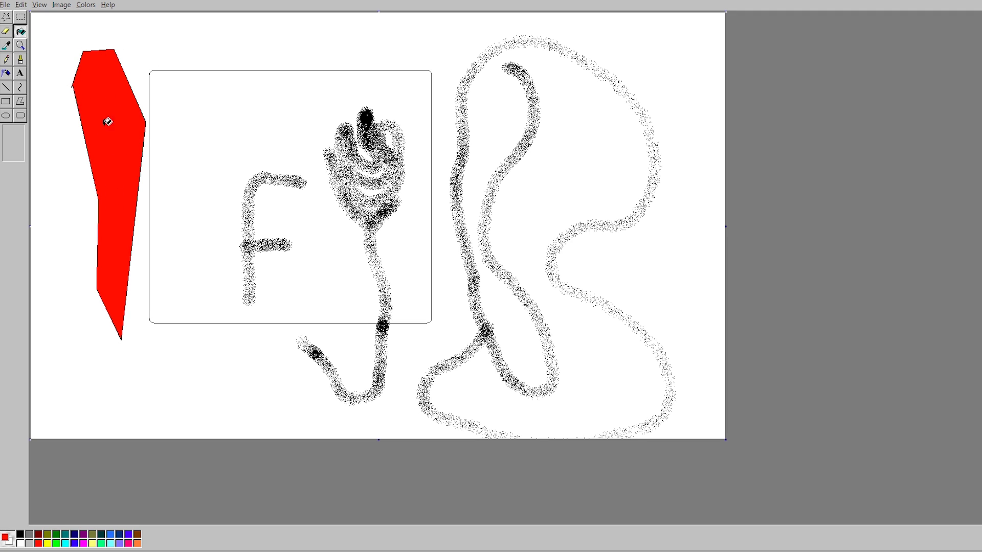
# - Draw a small black pencil circle below the red polygon
pyautogui.click(6, 59)
pyautogui.click(21, 536)
pyautogui.moveTo(164, 364)
pyautogui.mouseDown()
pyautogui.moveTo(196, 401)
pyautogui.moveTo(173, 364)
pyautogui.mouseUp()
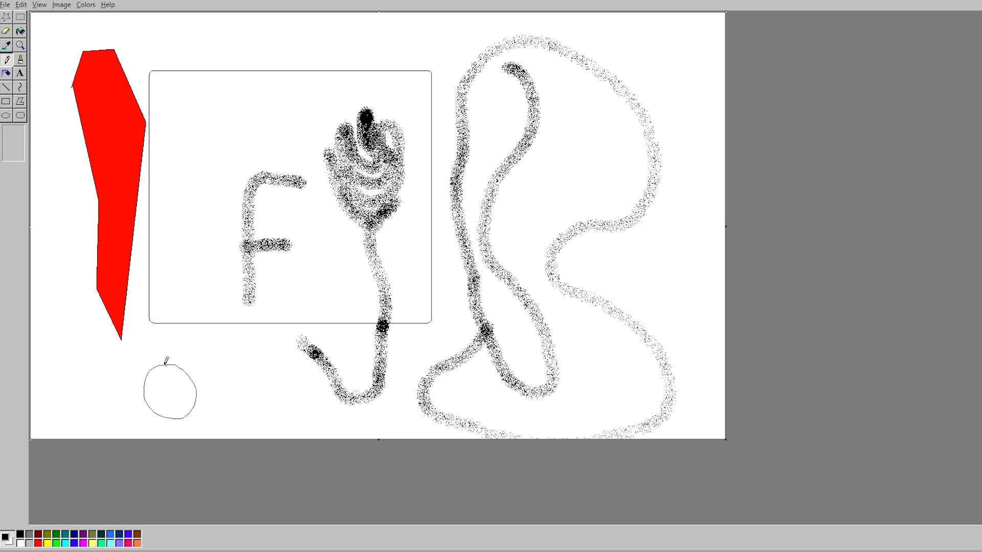
# - Fill the small circle and the background around the rectangle with spring green
pyautogui.click(20, 31)
pyautogui.click(101, 544)
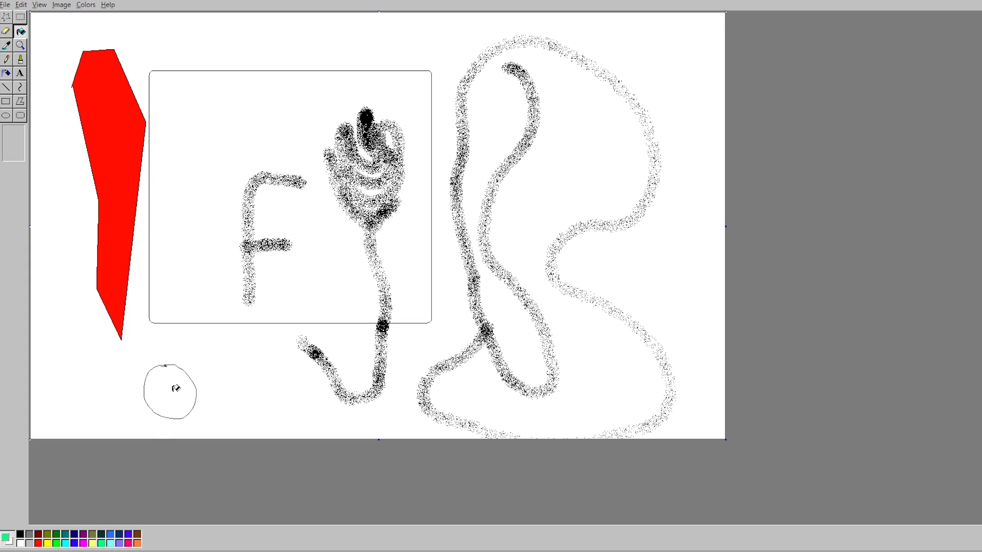
pyautogui.click(175, 389)
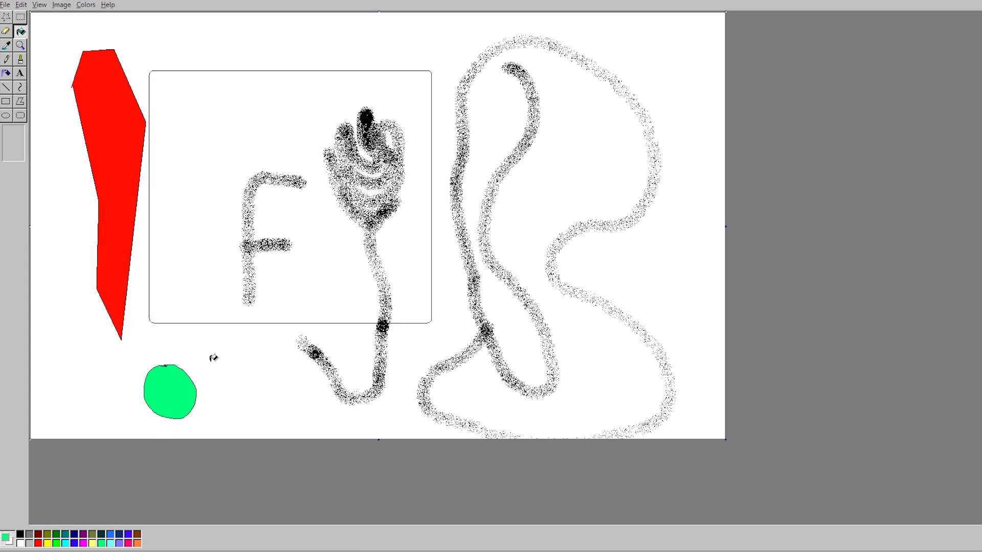
pyautogui.click(214, 354)
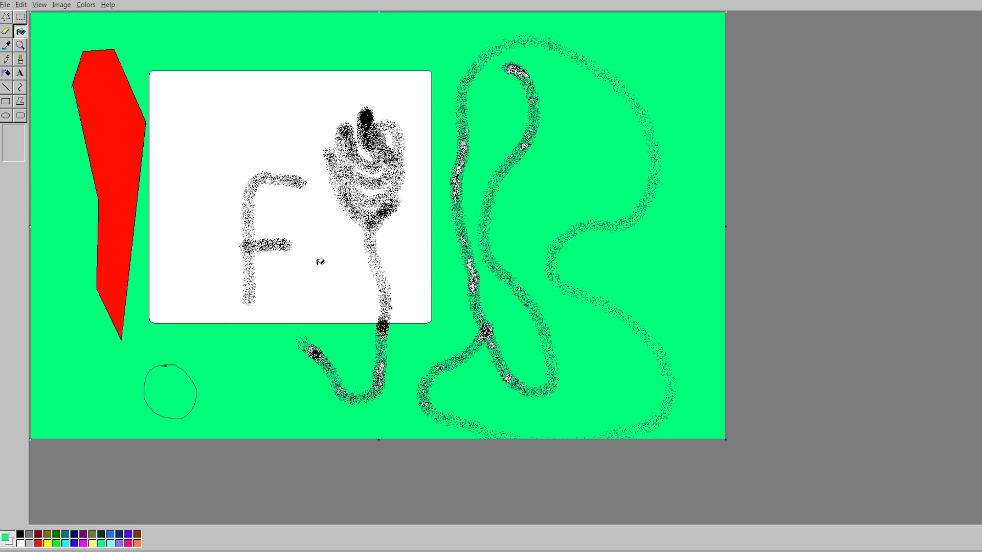
pyautogui.click(21, 60)
pyautogui.click(6, 139)
# - Paint three thick green brush strokes beside, over and left of the F
pyautogui.moveTo(249, 174); pyautogui.dragTo(261, 214)
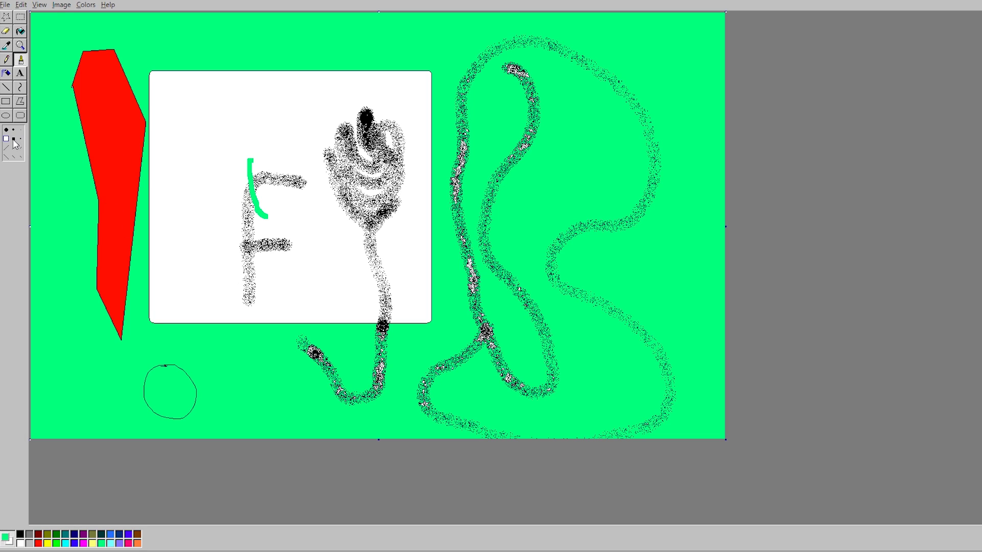
pyautogui.moveTo(277, 144); pyautogui.dragTo(248, 167)
pyautogui.moveTo(212, 131); pyautogui.dragTo(201, 193)
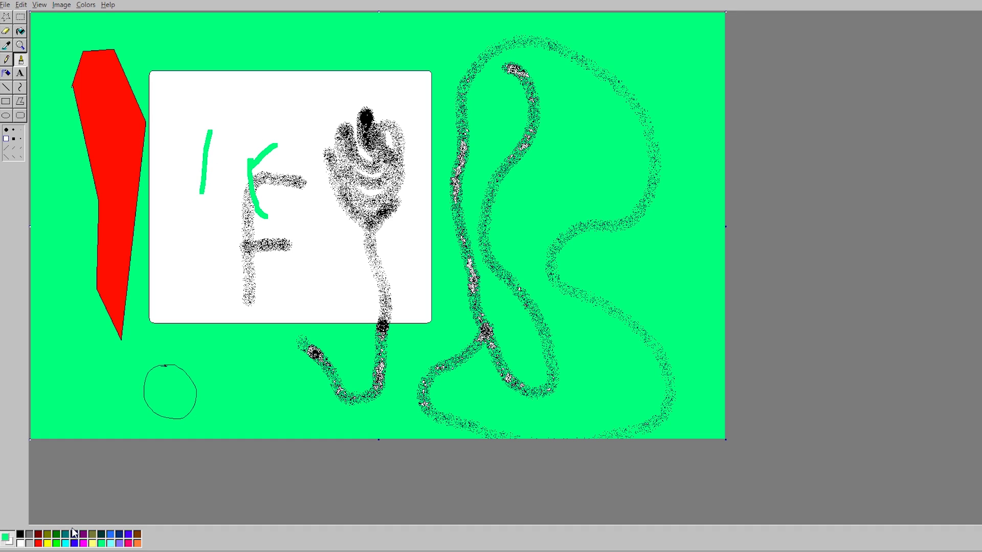
# - Paint red brush loops at right: a hook, a small loop, an upper outline and an arc
pyautogui.click(42, 543)
pyautogui.moveTo(531, 265)
pyautogui.mouseDown()
pyautogui.moveTo(554, 376)
pyautogui.moveTo(530, 401)
pyautogui.moveTo(502, 365)
pyautogui.moveTo(504, 307)
pyautogui.mouseUp()
pyautogui.click(7, 130)
pyautogui.moveTo(616, 222)
pyautogui.mouseDown()
pyautogui.moveTo(605, 275)
pyautogui.moveTo(625, 218)
pyautogui.mouseUp()
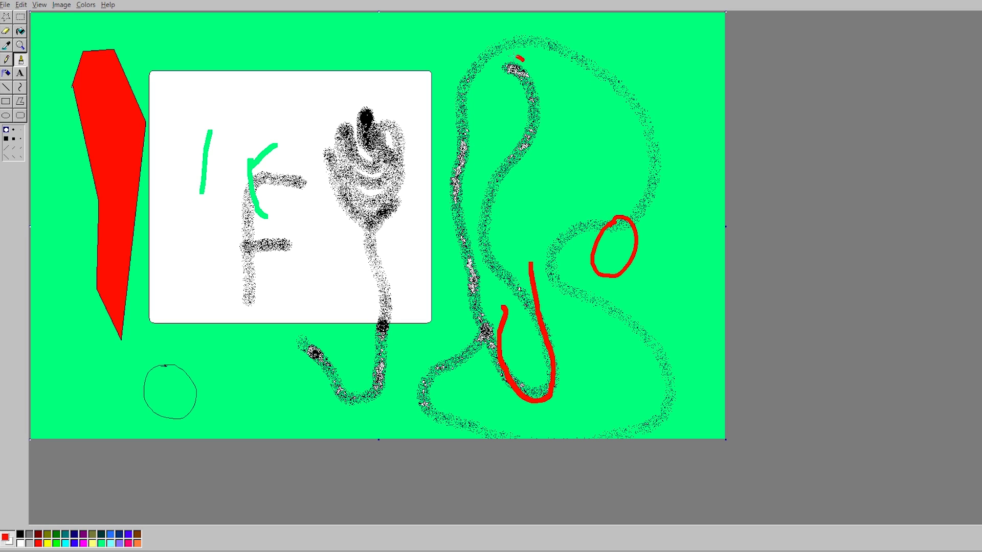
pyautogui.moveTo(516, 56)
pyautogui.mouseDown()
pyautogui.moveTo(505, 81)
pyautogui.moveTo(515, 134)
pyautogui.moveTo(481, 177)
pyautogui.moveTo(476, 223)
pyautogui.moveTo(526, 229)
pyautogui.moveTo(557, 121)
pyautogui.moveTo(550, 69)
pyautogui.moveTo(521, 58)
pyautogui.mouseUp()
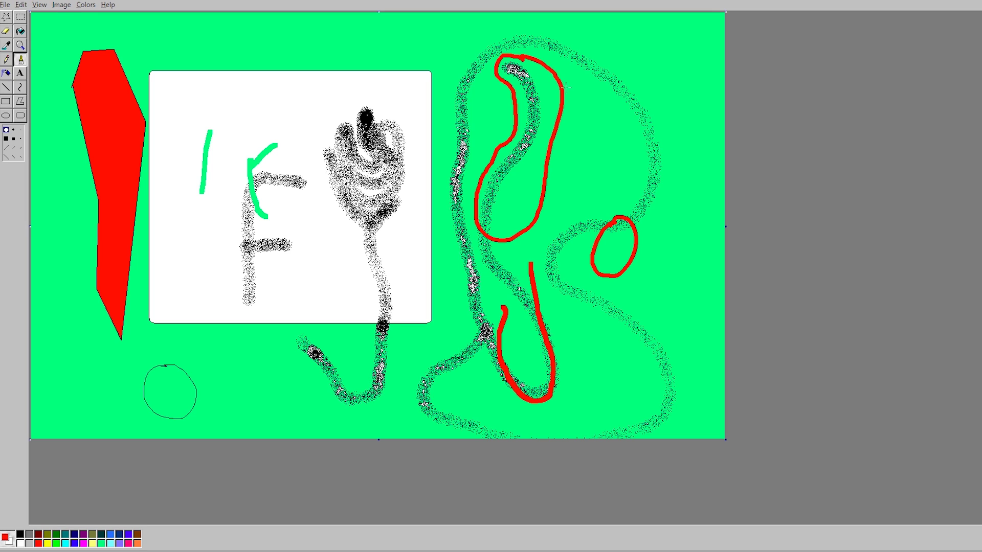
pyautogui.moveTo(561, 112)
pyautogui.mouseDown()
pyautogui.moveTo(649, 126)
pyautogui.moveTo(648, 104)
pyautogui.moveTo(571, 68)
pyautogui.mouseUp()
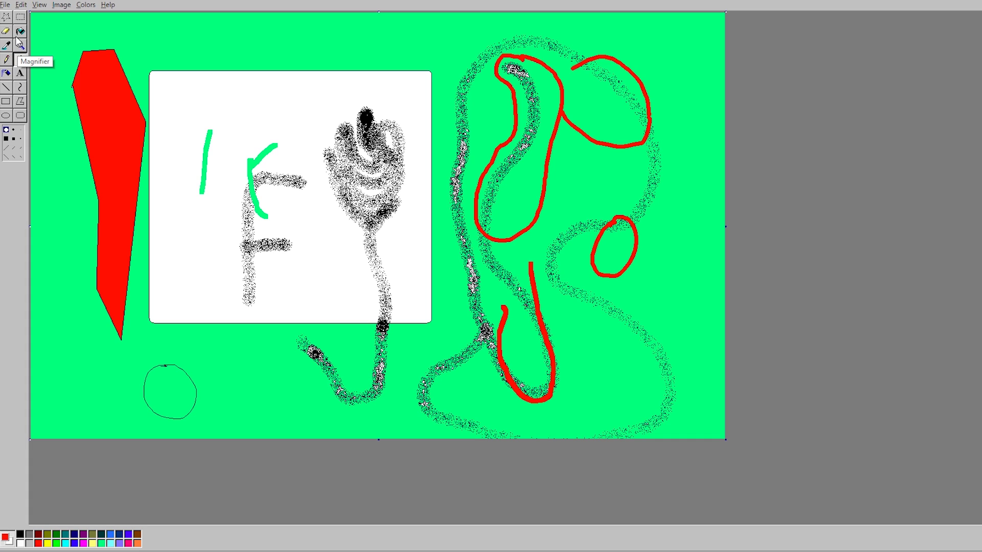
# - Trace a free-form selection, then brush the dark purple patch further downward
pyautogui.click(5, 17)
pyautogui.moveTo(133, 31)
pyautogui.mouseDown()
pyautogui.moveTo(192, 86)
pyautogui.moveTo(317, 82)
pyautogui.moveTo(447, 60)
pyautogui.moveTo(521, 197)
pyautogui.mouseUp()
pyautogui.moveTo(444, 300)
pyautogui.mouseDown()
pyautogui.moveTo(375, 247)
pyautogui.moveTo(382, 79)
pyautogui.moveTo(494, 61)
pyautogui.moveTo(486, 192)
pyautogui.moveTo(401, 188)
pyautogui.moveTo(396, 90)
pyautogui.moveTo(470, 201)
pyautogui.moveTo(391, 229)
pyautogui.moveTo(449, 160)
pyautogui.moveTo(454, 278)
pyautogui.moveTo(416, 376)
pyautogui.moveTo(267, 302)
pyautogui.mouseUp()
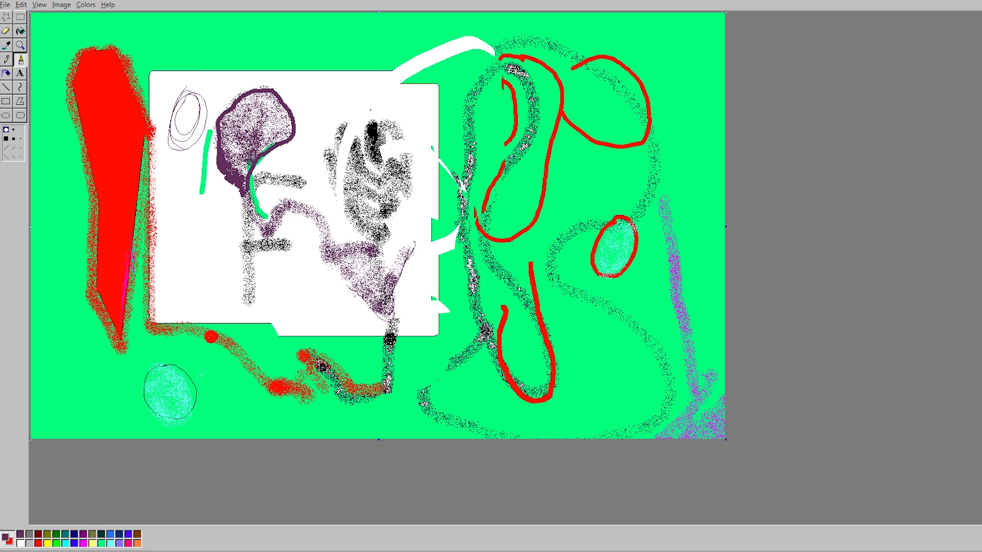
pyautogui.moveTo(220, 167)
pyautogui.mouseDown()
pyautogui.moveTo(243, 204)
pyautogui.moveTo(235, 186)
pyautogui.mouseUp()
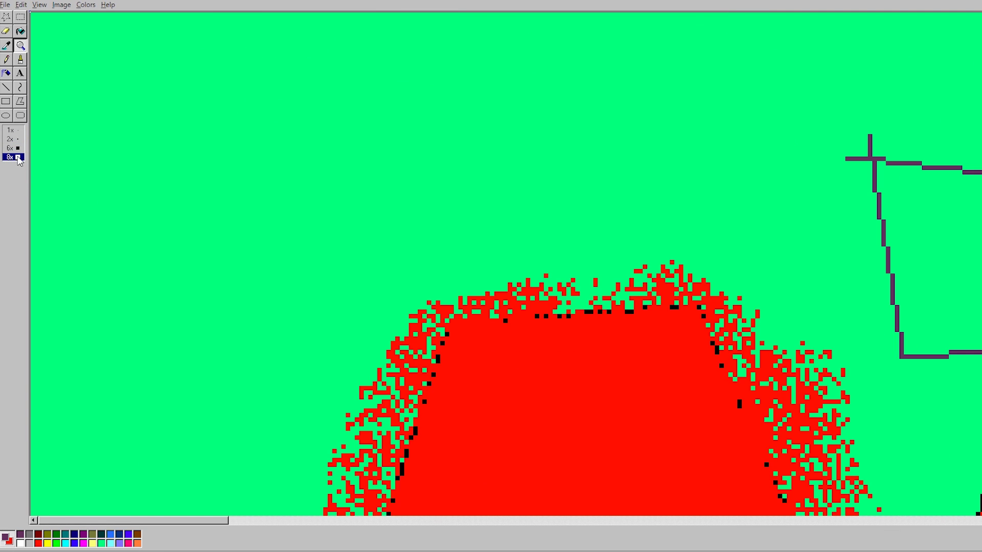
# - Airbrush purple across the upper left of the canvas
pyautogui.click(6, 73)
pyautogui.moveTo(245, 66)
pyautogui.mouseDown()
pyautogui.moveTo(215, 184)
pyautogui.moveTo(389, 141)
pyautogui.moveTo(373, 126)
pyautogui.mouseUp()
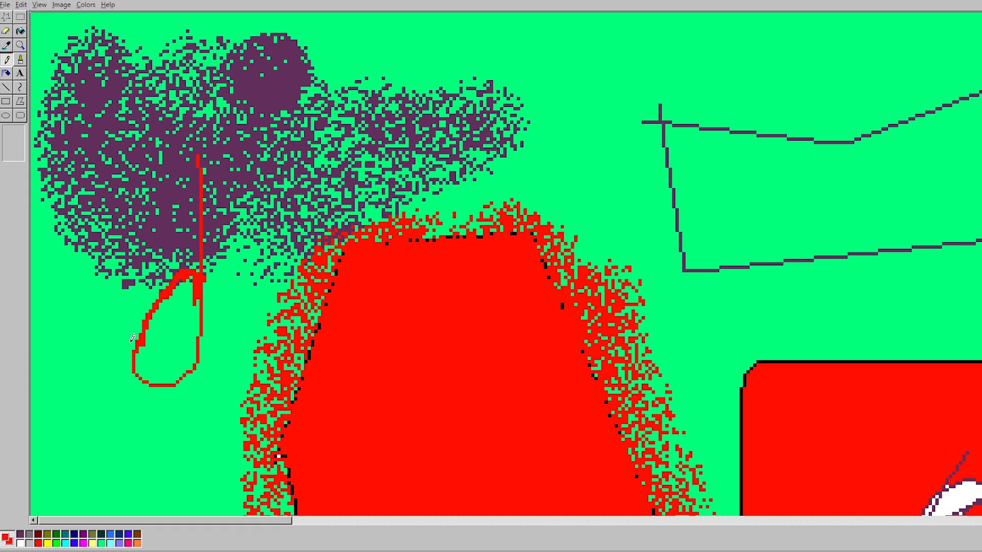
pyautogui.click(6, 73)
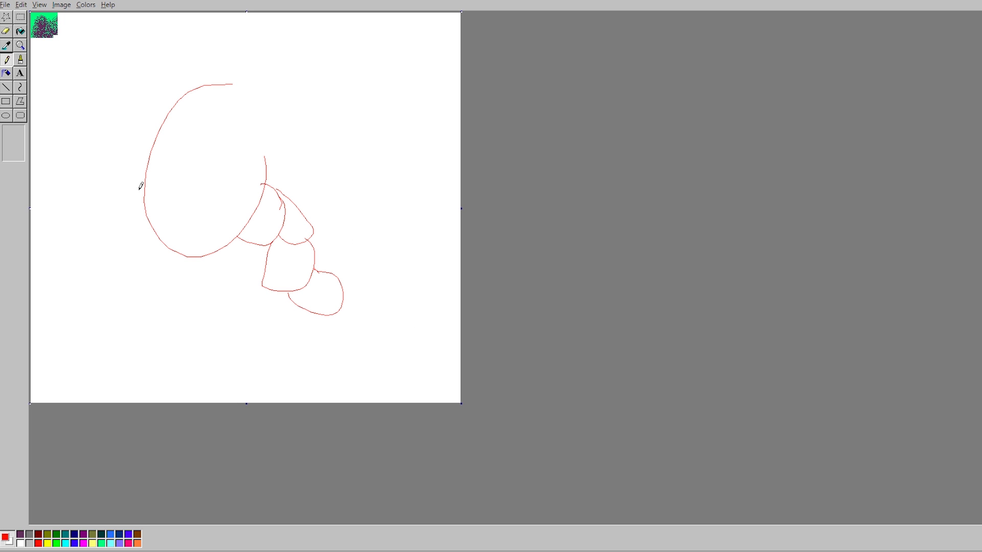
# - Pencil the second leg and foot, an oval eye, a smile and two ear loops, undoing the last stroke
pyautogui.moveTo(140, 189); pyautogui.dragTo(184, 246)
pyautogui.moveTo(133, 309)
pyautogui.mouseDown()
pyautogui.moveTo(149, 325)
pyautogui.moveTo(167, 291)
pyautogui.mouseUp()
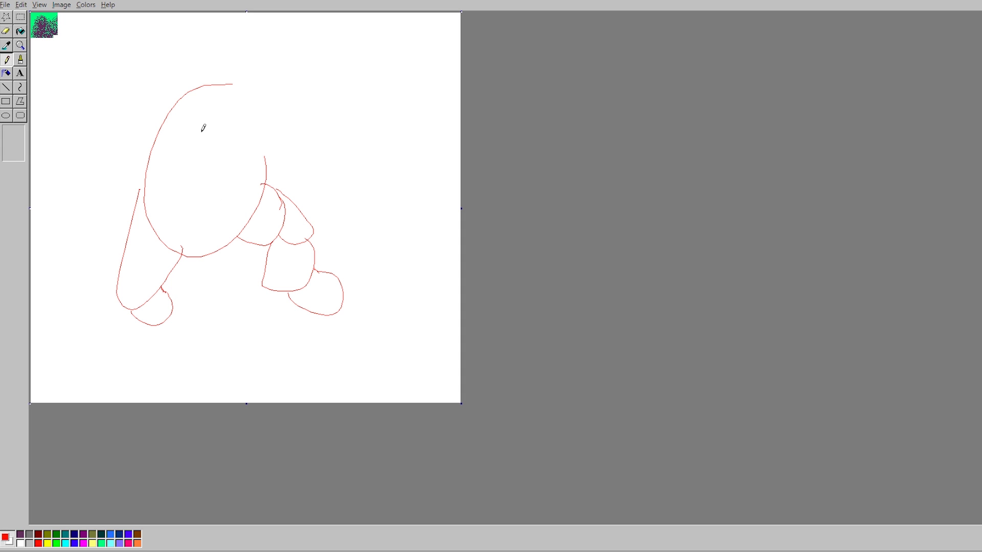
pyautogui.moveTo(179, 137)
pyautogui.mouseDown()
pyautogui.moveTo(253, 132)
pyautogui.moveTo(245, 123)
pyautogui.mouseUp()
pyautogui.moveTo(165, 179)
pyautogui.mouseDown()
pyautogui.moveTo(186, 196)
pyautogui.moveTo(224, 198)
pyautogui.moveTo(260, 139)
pyautogui.mouseUp()
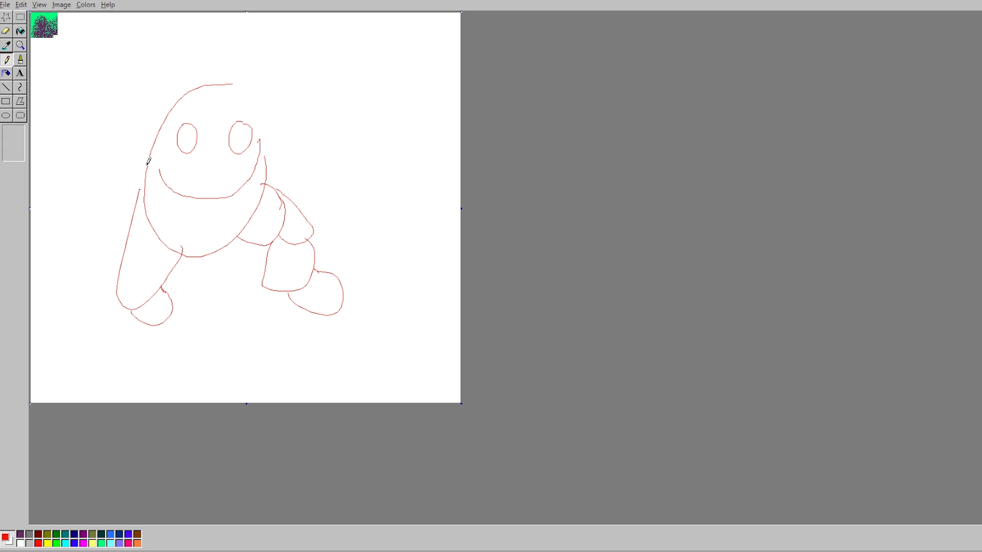
pyautogui.moveTo(148, 163)
pyautogui.mouseDown()
pyautogui.moveTo(124, 160)
pyautogui.moveTo(156, 138)
pyautogui.mouseUp()
pyautogui.moveTo(231, 84)
pyautogui.mouseDown()
pyautogui.moveTo(256, 116)
pyautogui.moveTo(262, 151)
pyautogui.moveTo(264, 123)
pyautogui.moveTo(292, 163)
pyautogui.mouseUp()
pyautogui.hotkey('ctrl', 'z')
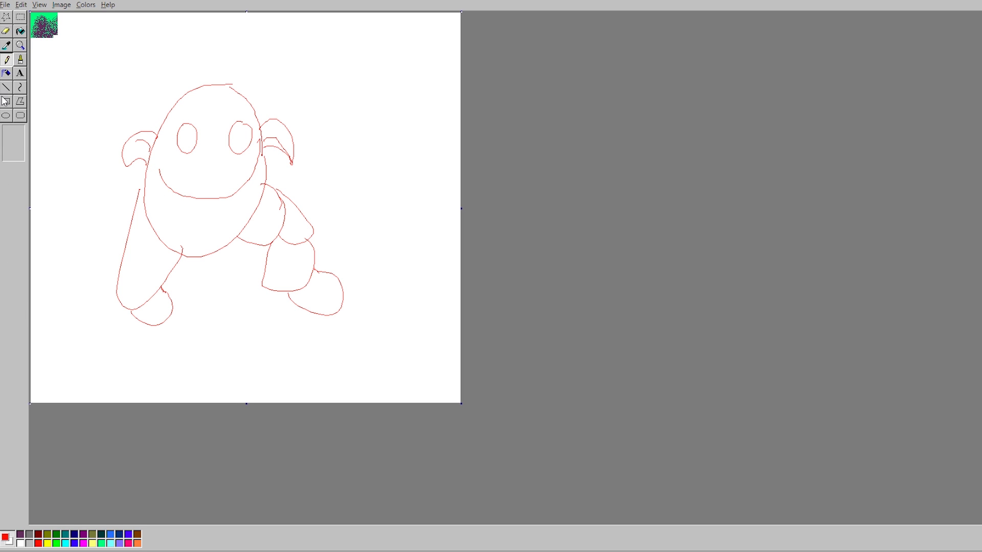
# - Paint out the left eye outline with a white brush
pyautogui.click(20, 60)
pyautogui.click(21, 543)
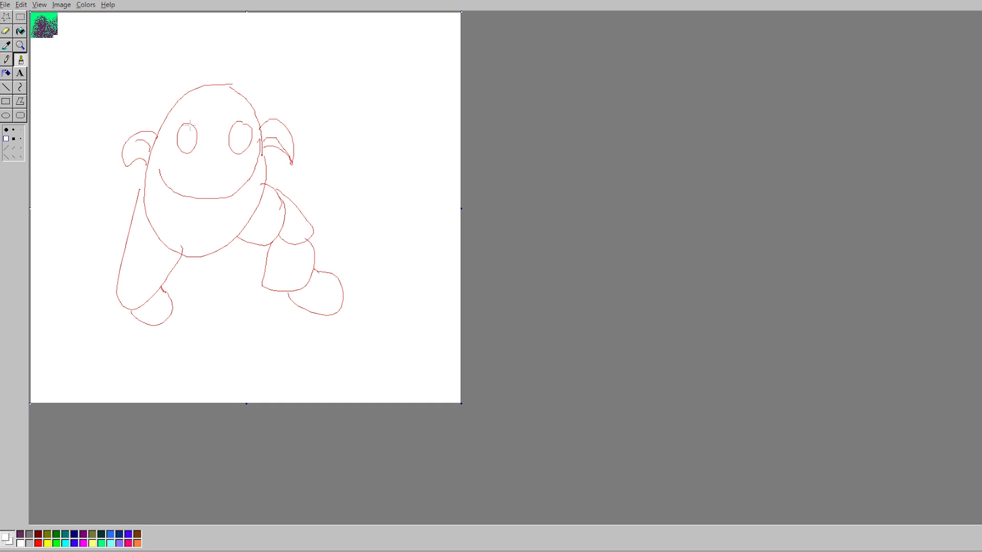
pyautogui.moveTo(190, 125)
pyautogui.mouseDown()
pyautogui.moveTo(179, 147)
pyautogui.moveTo(194, 141)
pyautogui.mouseUp()
pyautogui.click(7, 60)
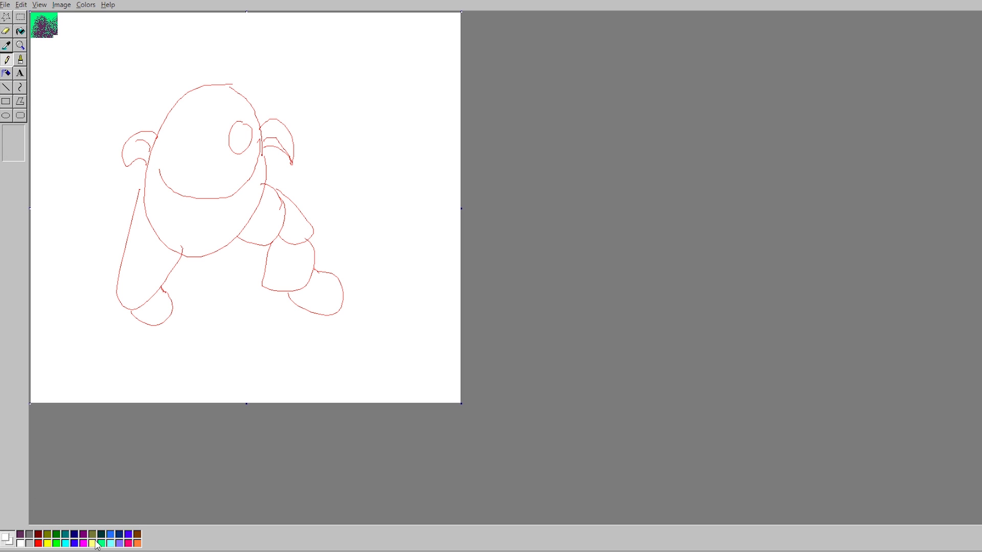
pyautogui.click(39, 535)
# - Redraw the left eye's lower edge and draw the striped right horn
pyautogui.moveTo(187, 153); pyautogui.dragTo(182, 148)
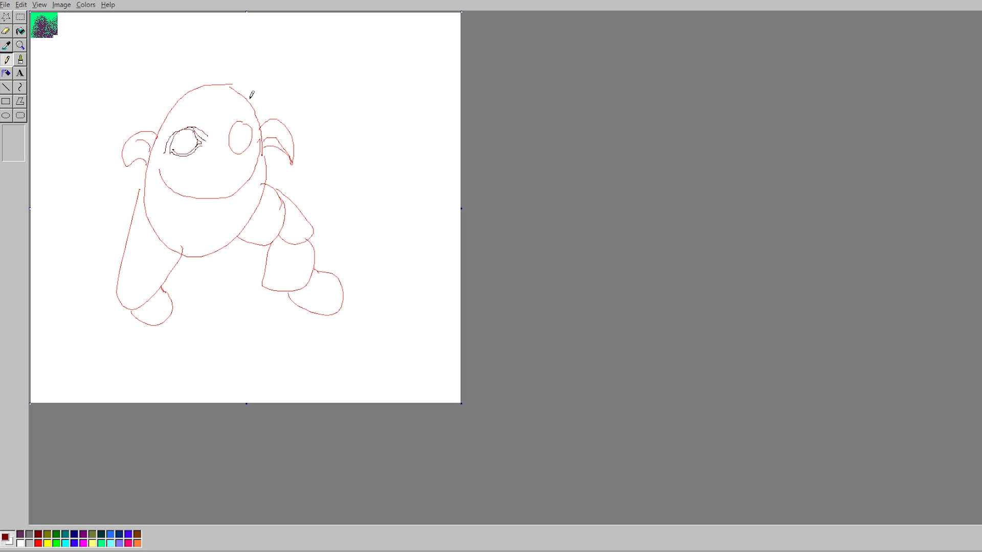
pyautogui.moveTo(250, 98)
pyautogui.mouseDown()
pyautogui.moveTo(277, 48)
pyautogui.moveTo(327, 58)
pyautogui.moveTo(344, 119)
pyautogui.moveTo(325, 81)
pyautogui.moveTo(296, 80)
pyautogui.moveTo(263, 113)
pyautogui.mouseUp()
pyautogui.moveTo(252, 81); pyautogui.dragTo(270, 106)
pyautogui.moveTo(264, 65); pyautogui.dragTo(281, 83)
pyautogui.moveTo(278, 48)
pyautogui.mouseDown()
pyautogui.moveTo(286, 85)
pyautogui.moveTo(301, 73)
pyautogui.moveTo(333, 80)
pyautogui.moveTo(340, 109)
pyautogui.mouseUp()
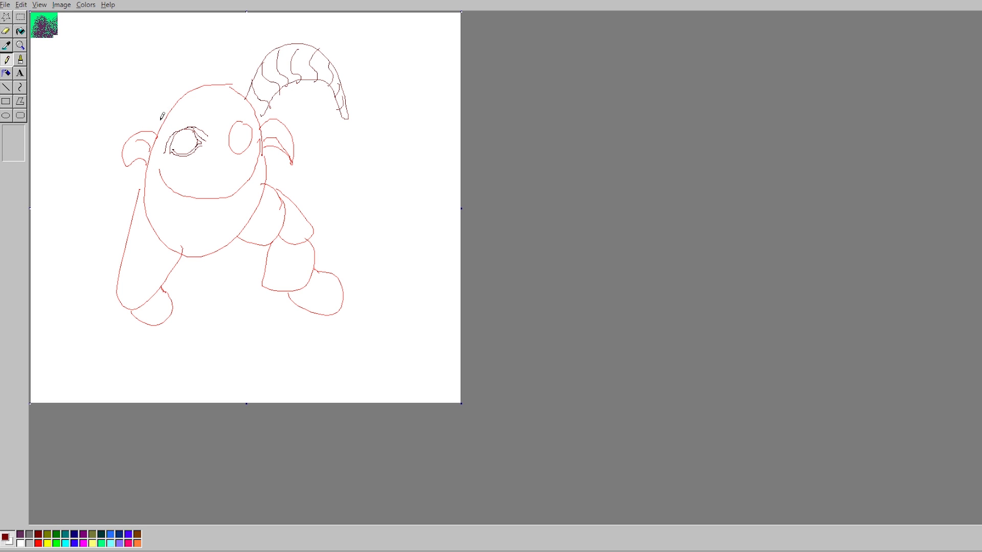
# - Draw the left horn above the head with several stripes across it
pyautogui.moveTo(164, 129)
pyautogui.mouseDown()
pyautogui.moveTo(188, 118)
pyautogui.moveTo(186, 80)
pyautogui.moveTo(142, 51)
pyautogui.moveTo(90, 60)
pyautogui.moveTo(70, 107)
pyautogui.moveTo(127, 96)
pyautogui.moveTo(167, 129)
pyautogui.mouseUp()
pyautogui.moveTo(186, 80)
pyautogui.mouseDown()
pyautogui.moveTo(181, 105)
pyautogui.moveTo(165, 120)
pyautogui.mouseUp()
pyautogui.moveTo(153, 59); pyautogui.dragTo(139, 107)
pyautogui.moveTo(124, 49); pyautogui.dragTo(134, 97)
pyautogui.moveTo(88, 60)
pyautogui.mouseDown()
pyautogui.moveTo(102, 91)
pyautogui.moveTo(76, 82)
pyautogui.moveTo(86, 105)
pyautogui.mouseUp()
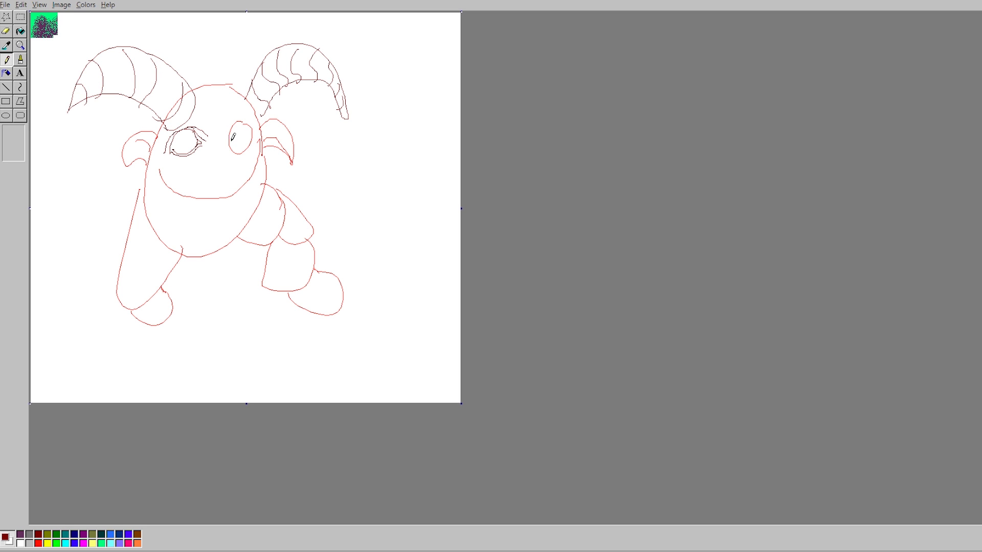
# - Outline the right eye, add a slanted brow and a curl beside the nose
pyautogui.moveTo(226, 153)
pyautogui.mouseDown()
pyautogui.moveTo(248, 155)
pyautogui.moveTo(256, 130)
pyautogui.mouseUp()
pyautogui.moveTo(234, 124); pyautogui.dragTo(218, 141)
pyautogui.moveTo(217, 163)
pyautogui.mouseDown()
pyautogui.moveTo(228, 164)
pyautogui.moveTo(200, 170)
pyautogui.mouseUp()
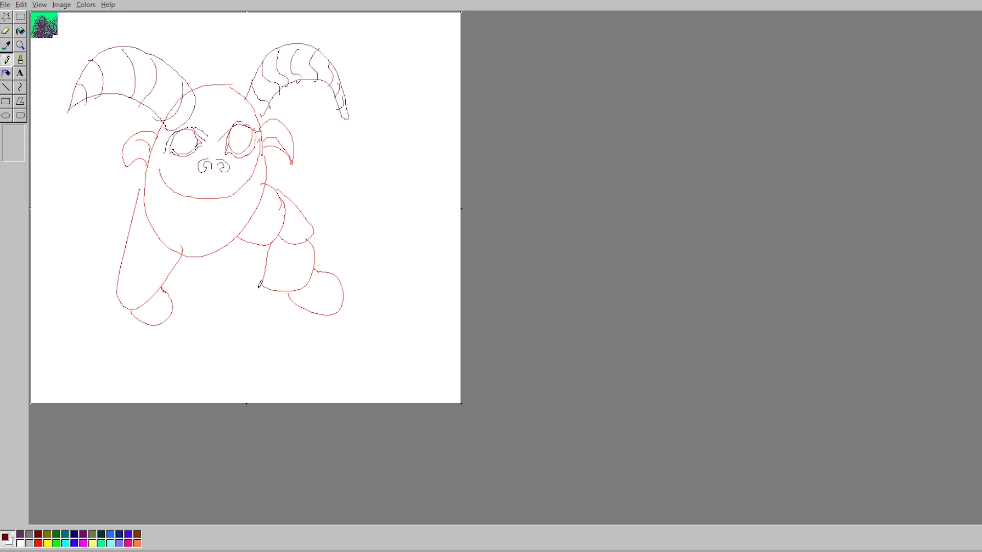
# - Draw jagged teeth, corner fangs and the upper lip, and shade around the left eye
pyautogui.moveTo(189, 199)
pyautogui.mouseDown()
pyautogui.moveTo(235, 194)
pyautogui.moveTo(243, 205)
pyautogui.moveTo(252, 174)
pyautogui.mouseUp()
pyautogui.moveTo(184, 196)
pyautogui.mouseDown()
pyautogui.moveTo(158, 169)
pyautogui.moveTo(193, 174)
pyautogui.moveTo(200, 157)
pyautogui.moveTo(155, 169)
pyautogui.mouseUp()
pyautogui.moveTo(225, 165)
pyautogui.mouseDown()
pyautogui.moveTo(256, 168)
pyautogui.moveTo(255, 179)
pyautogui.moveTo(230, 160)
pyautogui.moveTo(221, 168)
pyautogui.moveTo(233, 173)
pyautogui.moveTo(227, 167)
pyautogui.moveTo(213, 184)
pyautogui.moveTo(202, 167)
pyautogui.moveTo(207, 194)
pyautogui.mouseUp()
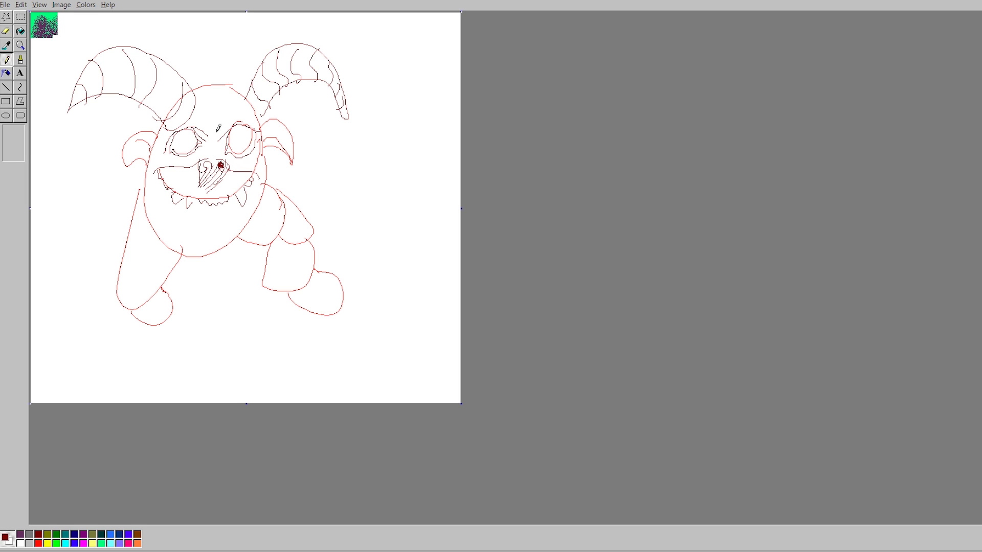
pyautogui.moveTo(204, 144); pyautogui.dragTo(157, 169)
pyautogui.moveTo(201, 126)
pyautogui.mouseDown()
pyautogui.moveTo(198, 95)
pyautogui.moveTo(202, 120)
pyautogui.moveTo(197, 128)
pyautogui.moveTo(192, 113)
pyautogui.moveTo(186, 124)
pyautogui.mouseUp()
# - Draw stripes across the left and right feet
pyautogui.moveTo(153, 324)
pyautogui.mouseDown()
pyautogui.moveTo(170, 295)
pyautogui.moveTo(134, 309)
pyautogui.mouseUp()
pyautogui.moveTo(167, 302); pyautogui.dragTo(139, 317)
pyautogui.moveTo(170, 308); pyautogui.dragTo(148, 323)
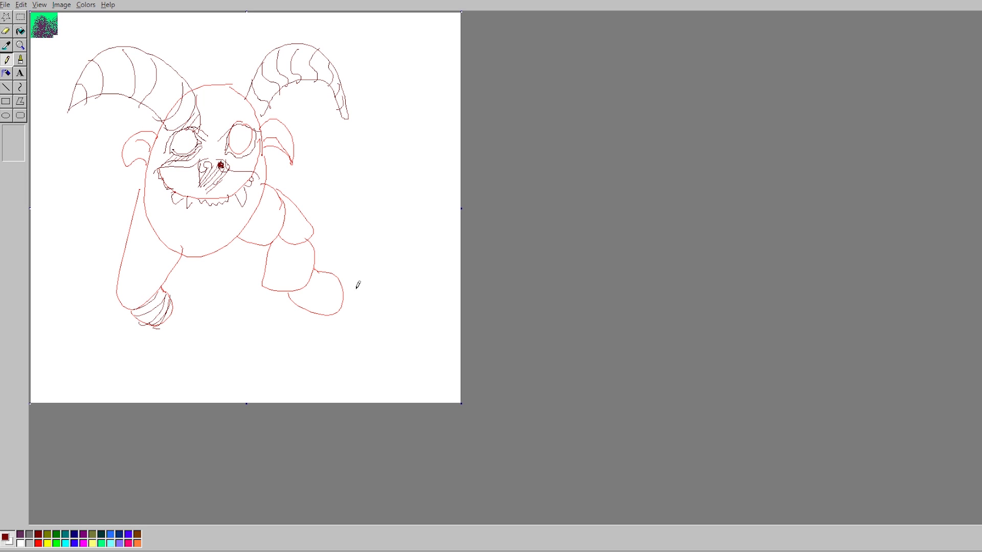
pyautogui.moveTo(340, 280)
pyautogui.mouseDown()
pyautogui.moveTo(321, 318)
pyautogui.moveTo(312, 270)
pyautogui.moveTo(302, 297)
pyautogui.mouseUp()
pyautogui.moveTo(318, 265)
pyautogui.mouseDown()
pyautogui.moveTo(302, 307)
pyautogui.moveTo(291, 297)
pyautogui.mouseUp()
# - Stripe the lower right leg with a dot, then draw the right arm and hand
pyautogui.moveTo(312, 264)
pyautogui.mouseDown()
pyautogui.moveTo(271, 276)
pyautogui.moveTo(267, 264)
pyautogui.moveTo(303, 277)
pyautogui.moveTo(274, 251)
pyautogui.moveTo(315, 248)
pyautogui.moveTo(268, 246)
pyautogui.moveTo(317, 240)
pyautogui.moveTo(282, 259)
pyautogui.moveTo(272, 236)
pyautogui.moveTo(311, 240)
pyautogui.mouseUp()
pyautogui.click(290, 234)
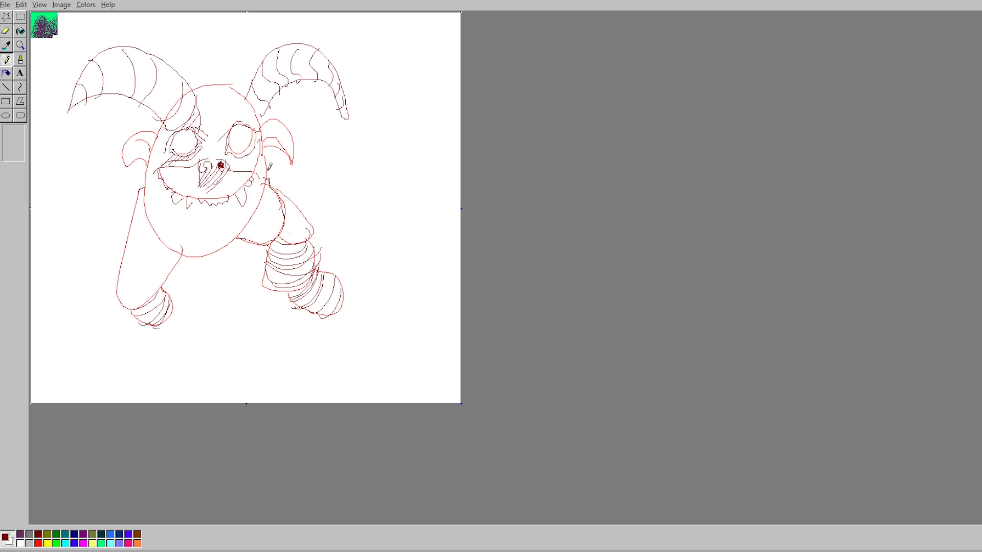
pyautogui.moveTo(271, 171)
pyautogui.mouseDown()
pyautogui.moveTo(309, 191)
pyautogui.moveTo(329, 184)
pyautogui.moveTo(339, 223)
pyautogui.mouseUp()
pyautogui.moveTo(351, 210)
pyautogui.mouseDown()
pyautogui.moveTo(370, 252)
pyautogui.moveTo(361, 237)
pyautogui.moveTo(340, 256)
pyautogui.moveTo(343, 225)
pyautogui.moveTo(358, 211)
pyautogui.moveTo(342, 195)
pyautogui.mouseUp()
# - Draw the left arm loop with claws and retrace its upper edge
pyautogui.moveTo(142, 182)
pyautogui.mouseDown()
pyautogui.moveTo(76, 194)
pyautogui.moveTo(67, 233)
pyautogui.moveTo(87, 210)
pyautogui.moveTo(142, 207)
pyautogui.mouseUp()
pyautogui.moveTo(81, 214)
pyautogui.mouseDown()
pyautogui.moveTo(84, 255)
pyautogui.moveTo(84, 215)
pyautogui.moveTo(84, 247)
pyautogui.moveTo(84, 212)
pyautogui.mouseUp()
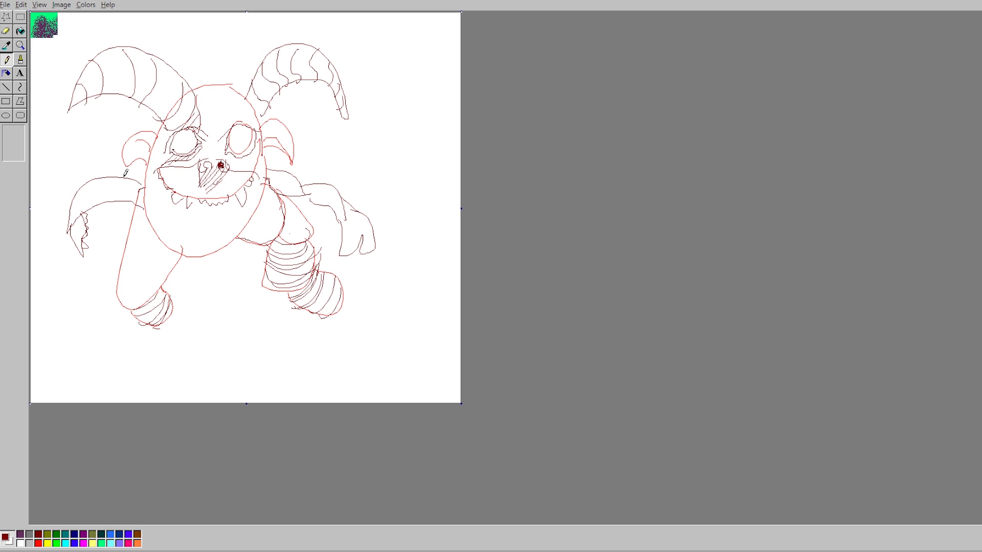
pyautogui.moveTo(124, 177); pyautogui.dragTo(148, 174)
# - Reinforce the left leg, draw the right lower leg to a foot, and outline the belly
pyautogui.moveTo(121, 305)
pyautogui.mouseDown()
pyautogui.moveTo(171, 304)
pyautogui.moveTo(183, 328)
pyautogui.moveTo(165, 388)
pyautogui.moveTo(114, 392)
pyautogui.moveTo(144, 375)
pyautogui.moveTo(119, 380)
pyautogui.moveTo(146, 361)
pyautogui.moveTo(159, 326)
pyautogui.mouseUp()
pyautogui.moveTo(334, 299)
pyautogui.mouseDown()
pyautogui.moveTo(333, 332)
pyautogui.moveTo(301, 372)
pyautogui.moveTo(304, 384)
pyautogui.moveTo(332, 385)
pyautogui.moveTo(320, 395)
pyautogui.moveTo(307, 386)
pyautogui.moveTo(318, 399)
pyautogui.moveTo(293, 400)
pyautogui.moveTo(271, 375)
pyautogui.moveTo(303, 340)
pyautogui.moveTo(313, 321)
pyautogui.mouseUp()
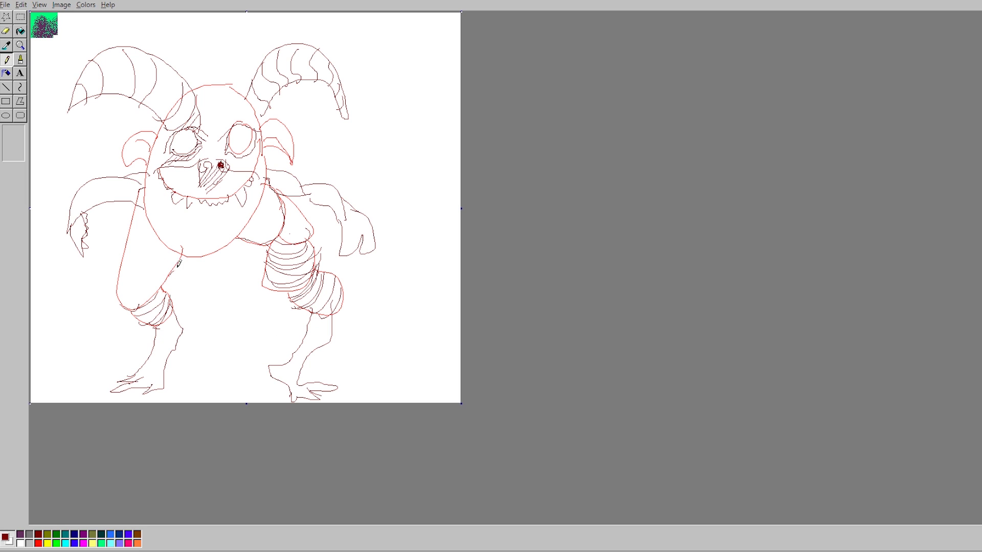
pyautogui.moveTo(179, 261)
pyautogui.mouseDown()
pyautogui.moveTo(200, 261)
pyautogui.moveTo(244, 238)
pyautogui.mouseUp()
# - Draw a short pencil hatch stroke beside the creature's right ear for shading
pyautogui.moveTo(266, 139); pyautogui.dragTo(276, 138)
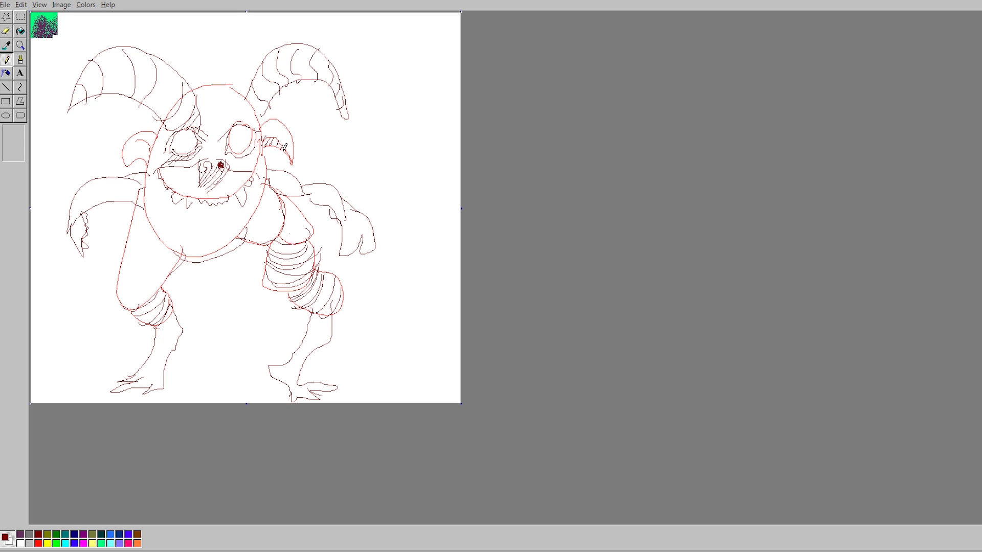